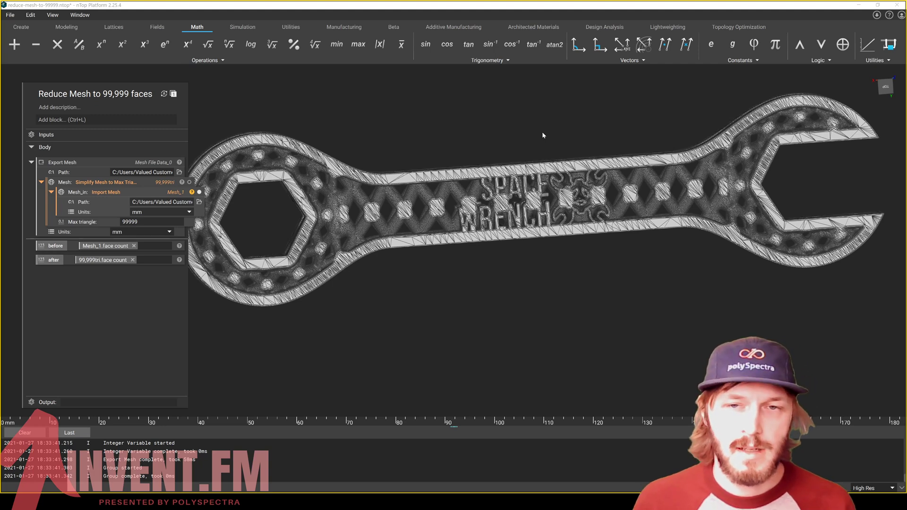
Check the original imported wrench mesh's warnings and face count
mouse_move(559, 151)
right_down()
mouse_move(556, 135)
mouse_move(558, 143)
right_up()
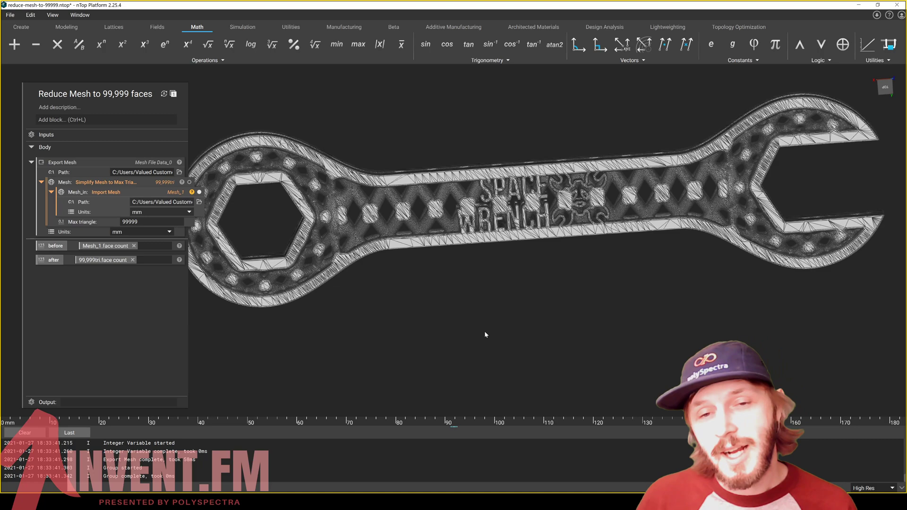
scroll(451, 235, up, 5)
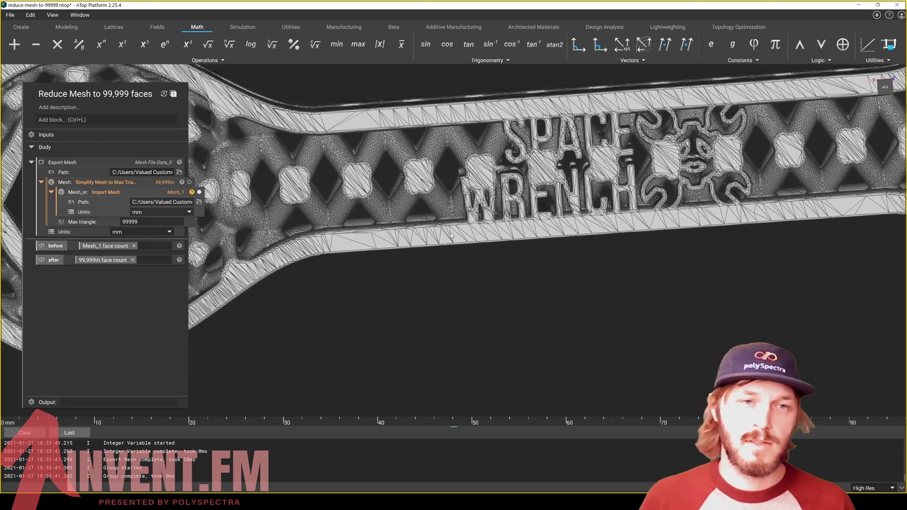
scroll(451, 236, down, 5)
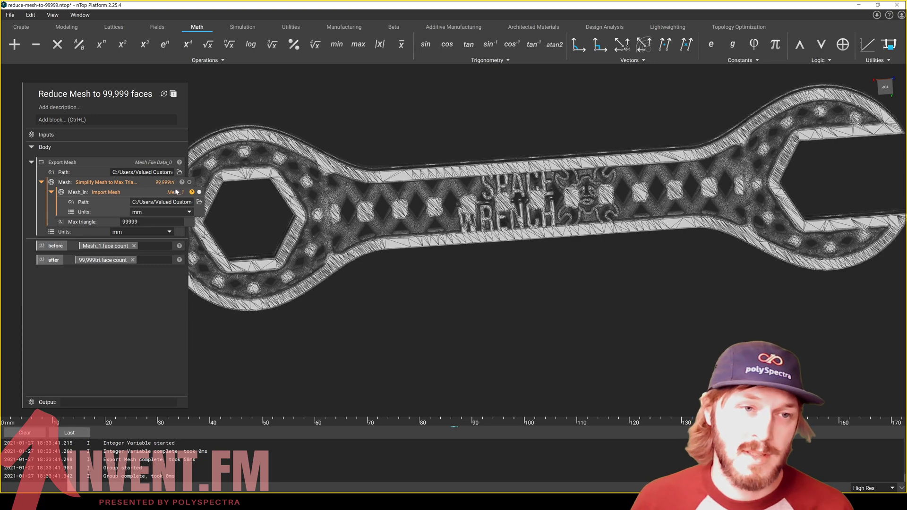
click(192, 192)
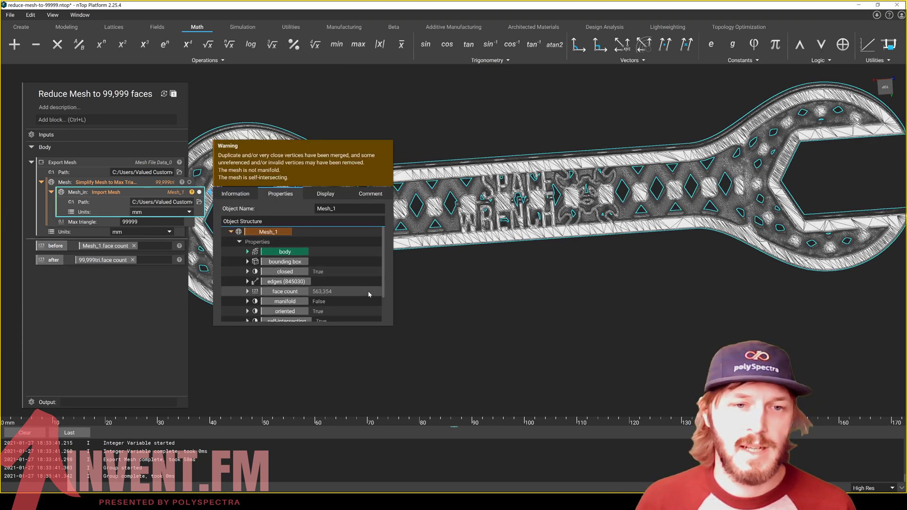
click(508, 272)
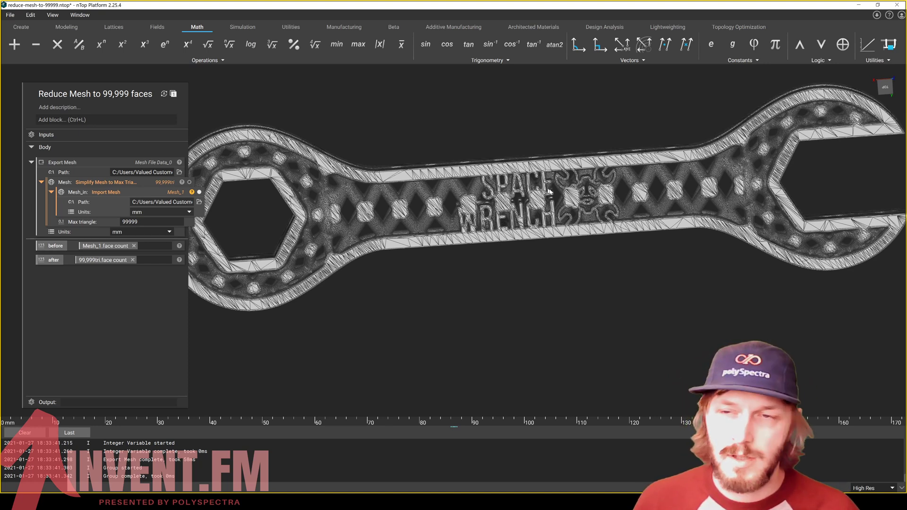
Compare the original and simplified wrench meshes by toggling Import Mesh and Simplify Mesh visibility
right_drag(764, 132, 768, 203)
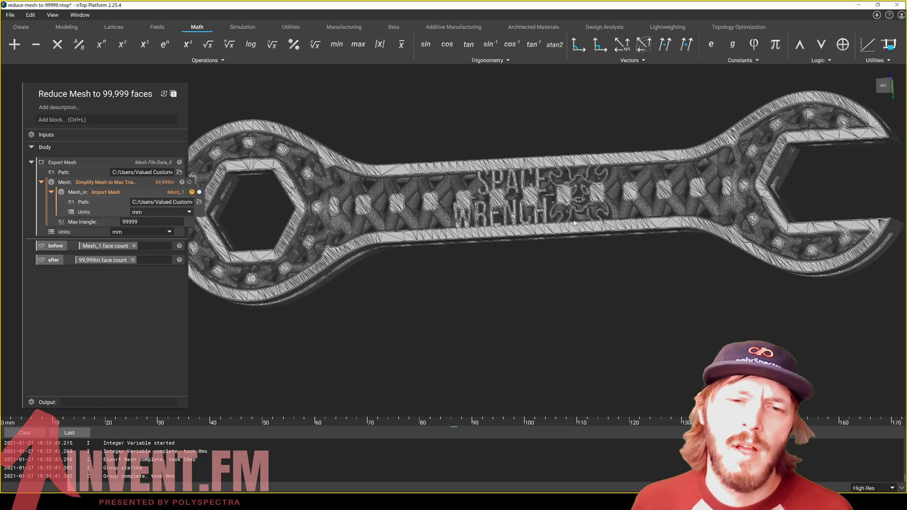
right_drag(575, 223, 608, 217)
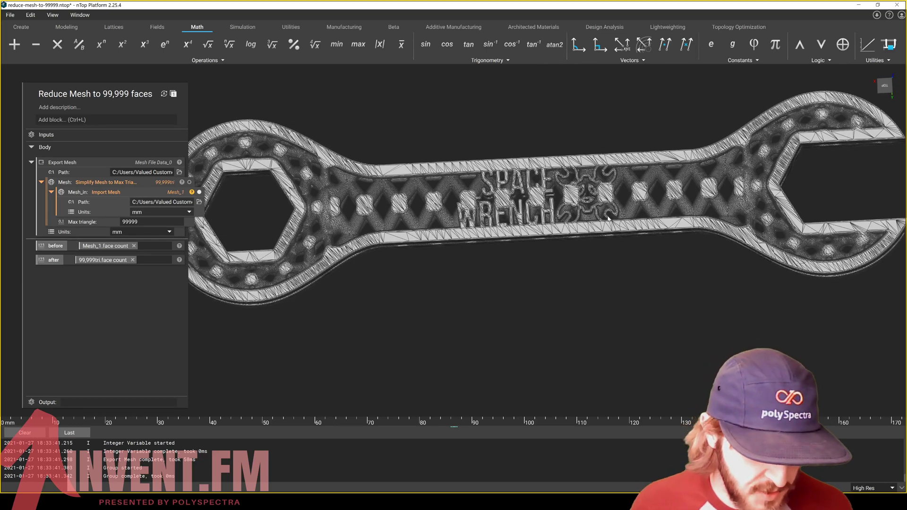
right_drag(511, 203, 622, 137)
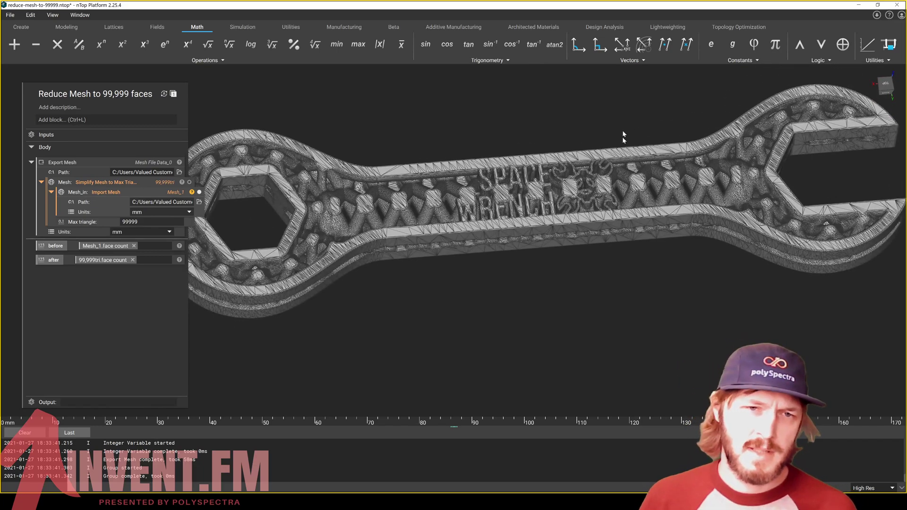
right_drag(597, 177, 584, 224)
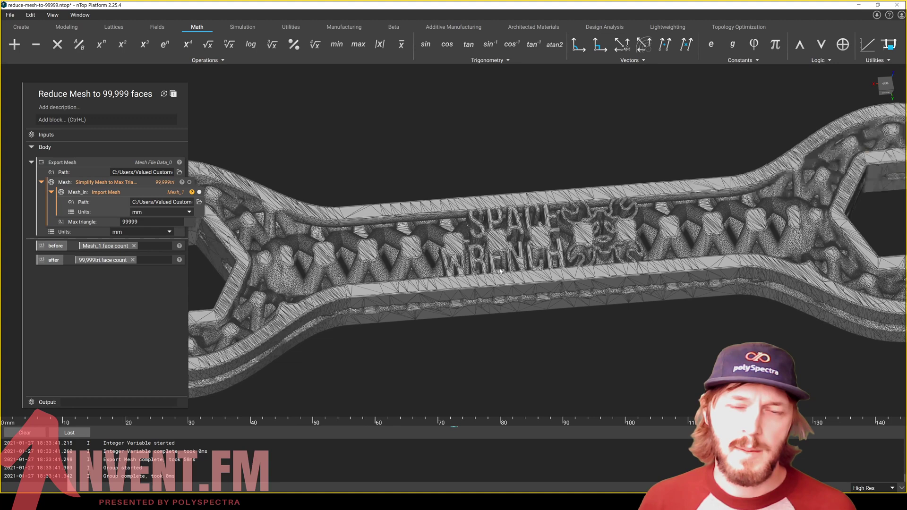
scroll(485, 290, up, 5)
right_drag(484, 290, 492, 312)
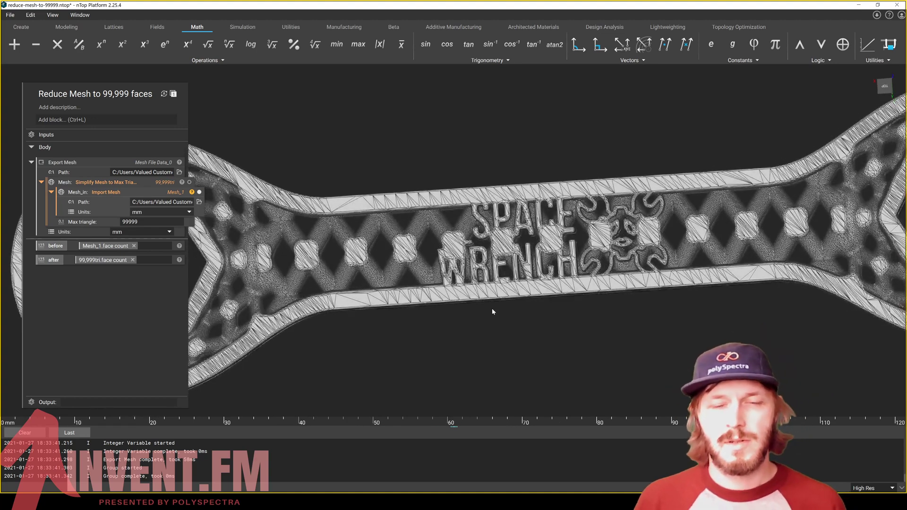
click(199, 192)
click(189, 182)
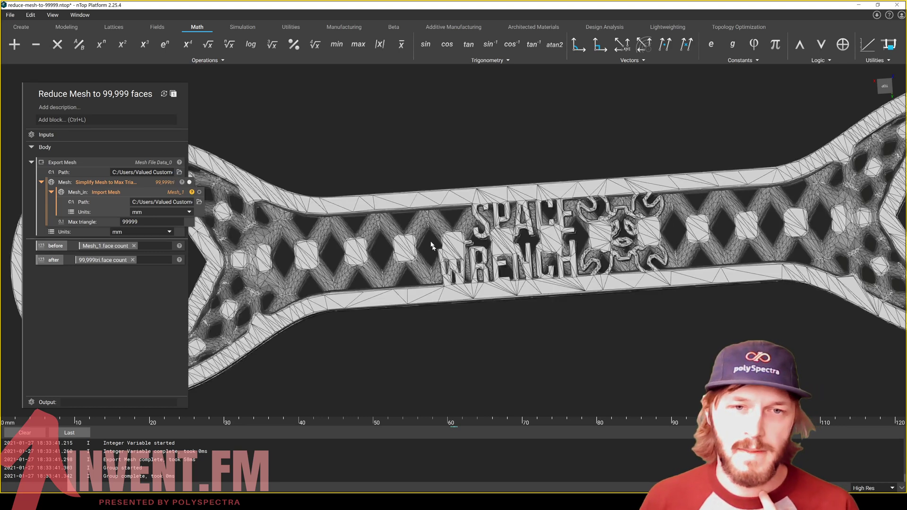
scroll(444, 220, down, 5)
right_drag(444, 220, 445, 246)
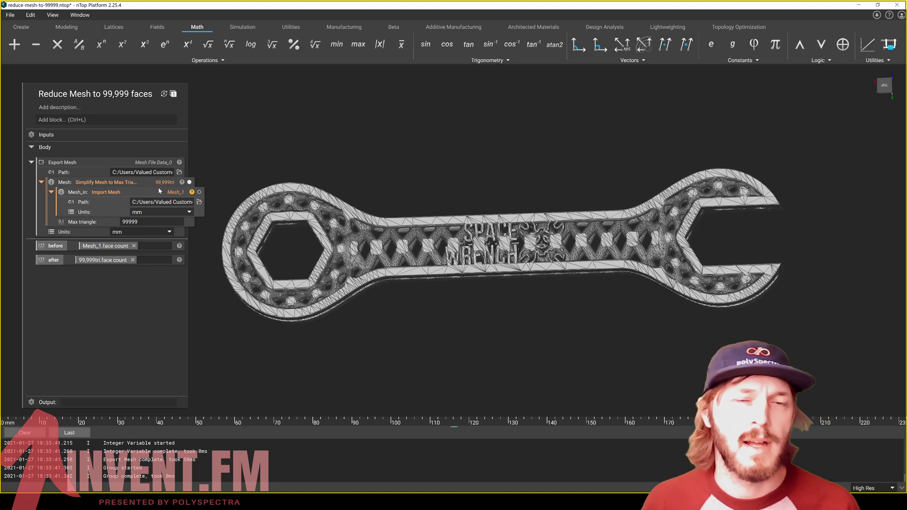
click(200, 192)
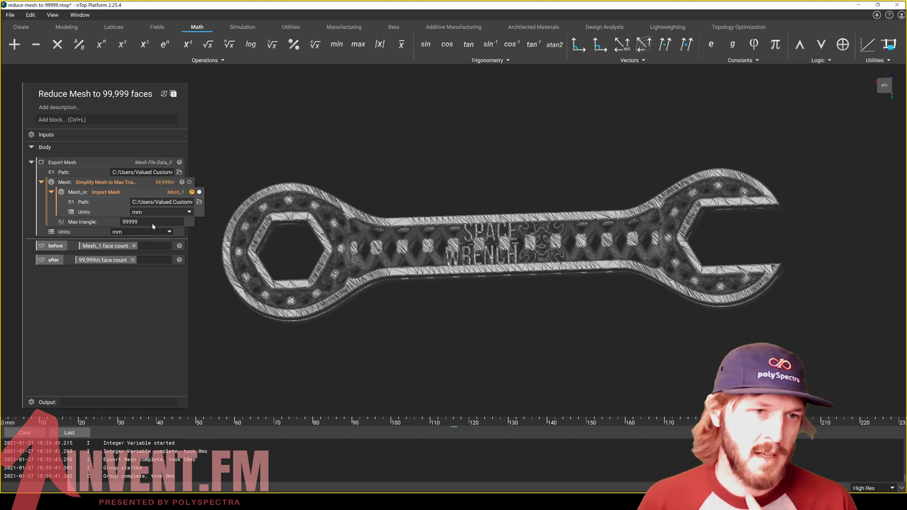
Show only the Simplify Mesh result and verify it has 99,998 faces
click(166, 184)
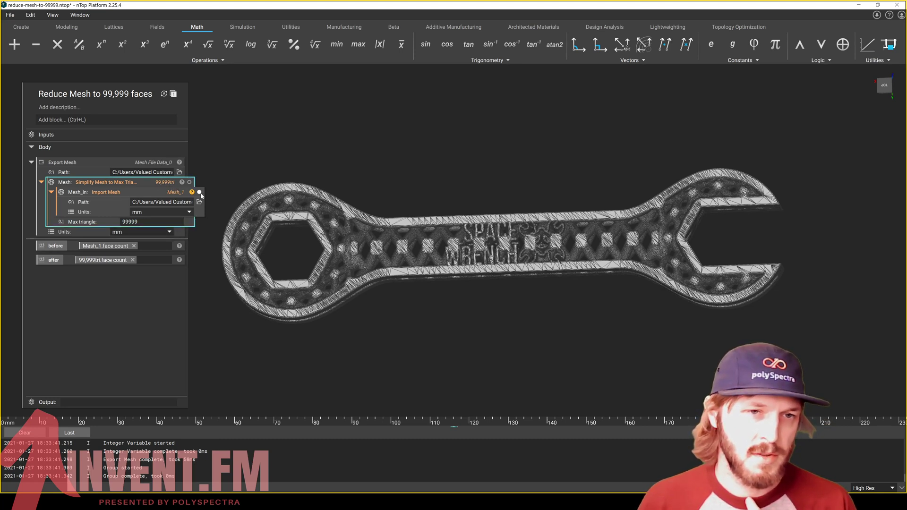
click(190, 183)
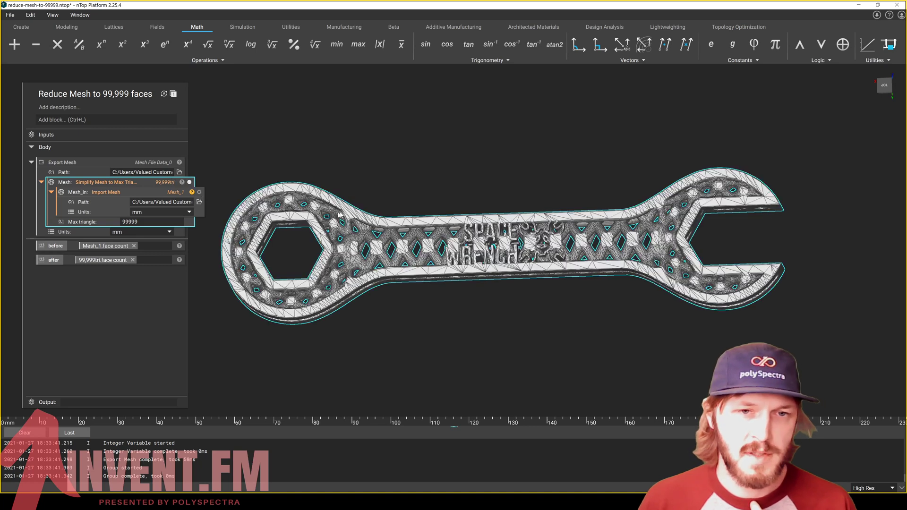
right_drag(340, 156, 373, 145)
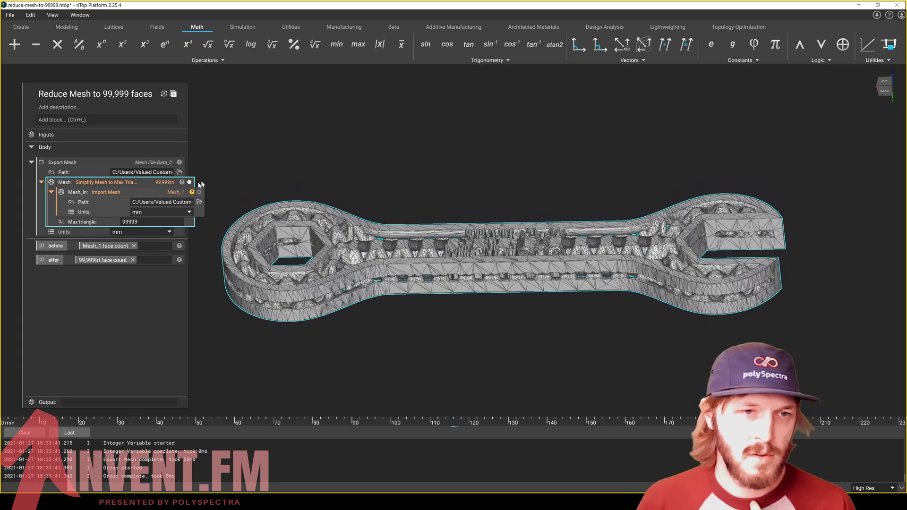
click(182, 182)
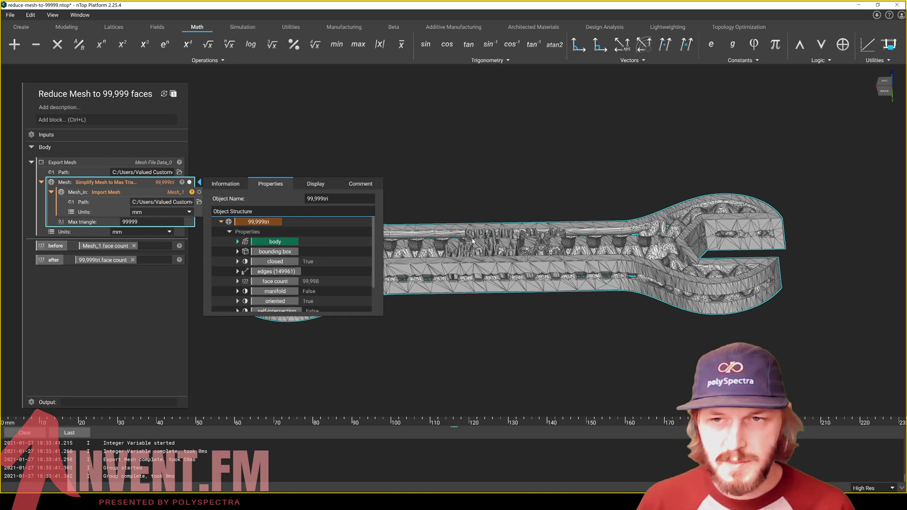
click(334, 162)
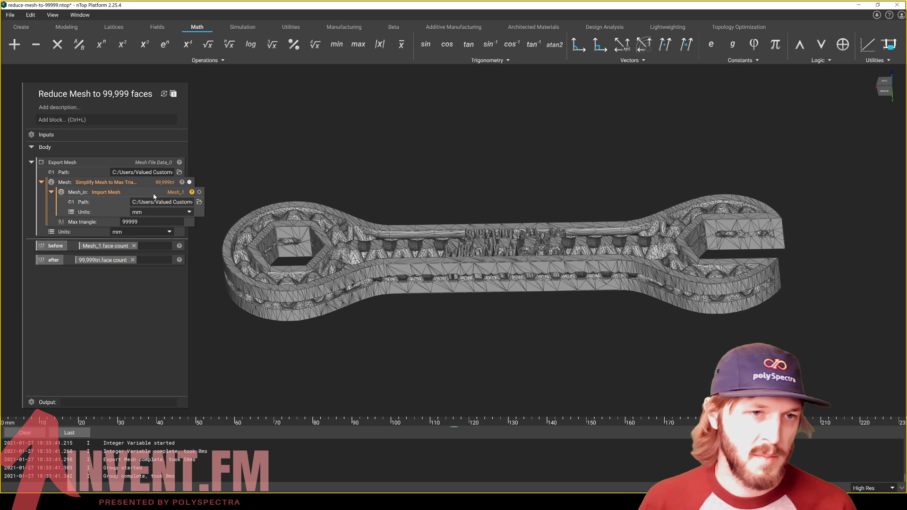
drag(155, 196, 232, 194)
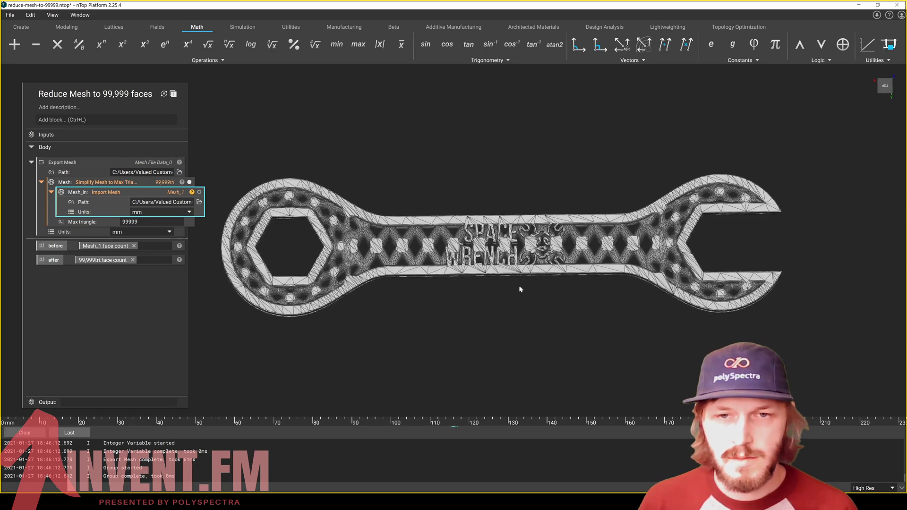
Zoom and orbit the simplified wrench to a tilted perspective
scroll(512, 257, up, 3)
scroll(511, 257, down, 3)
right_drag(513, 264, 502, 283)
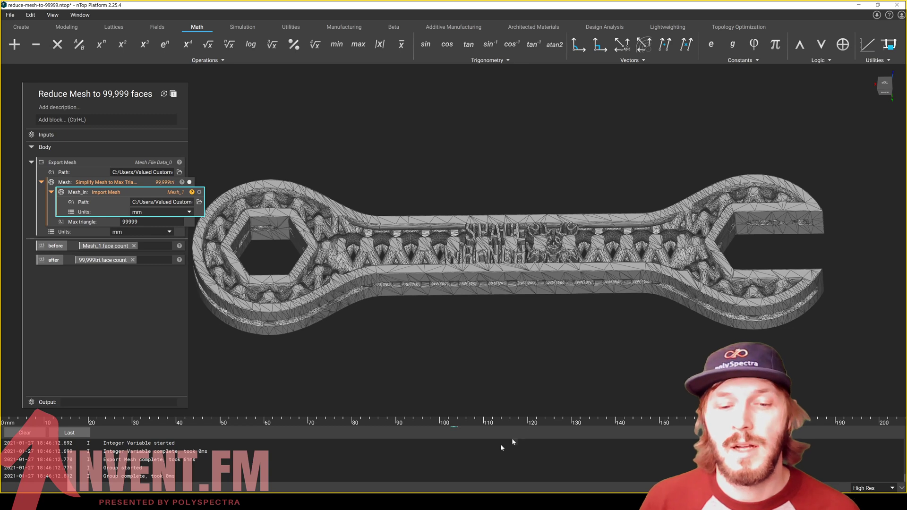
mouse_move(439, 501)
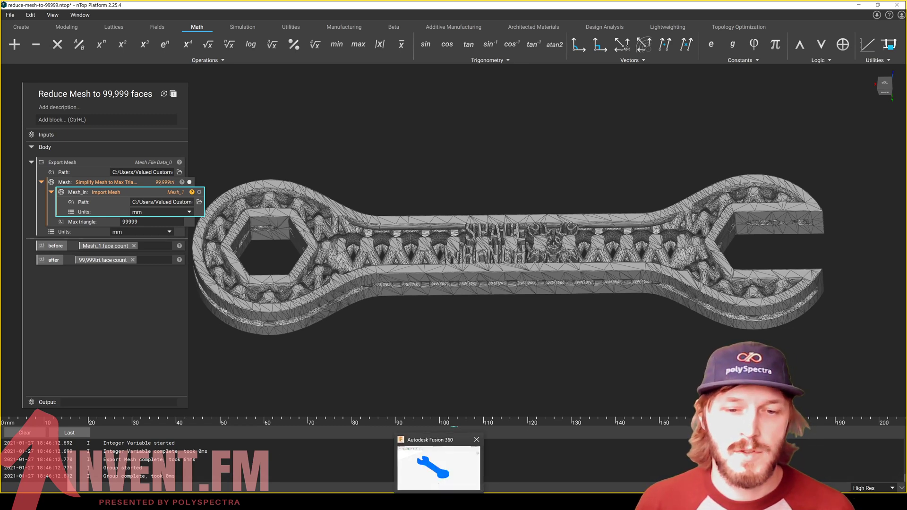
In Fusion 360, cancel the pending reduction and box-select the whole wrench mesh
click(439, 468)
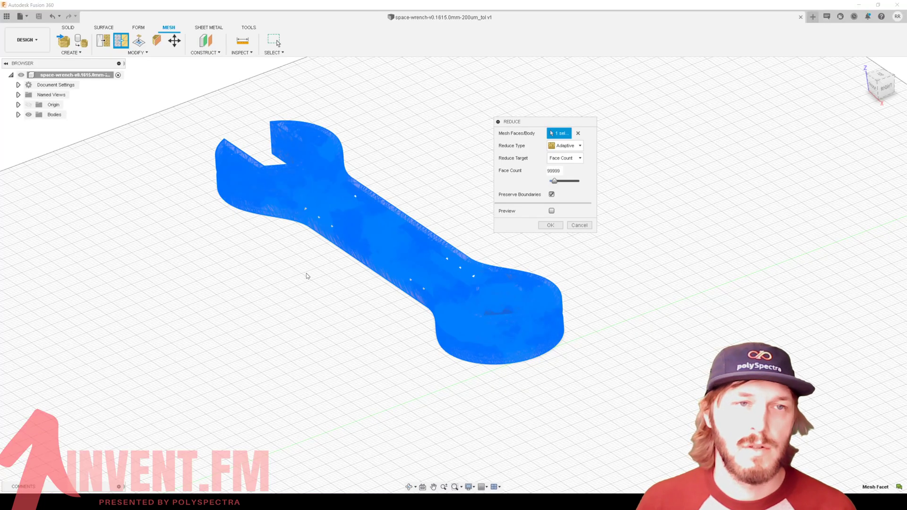
click(579, 226)
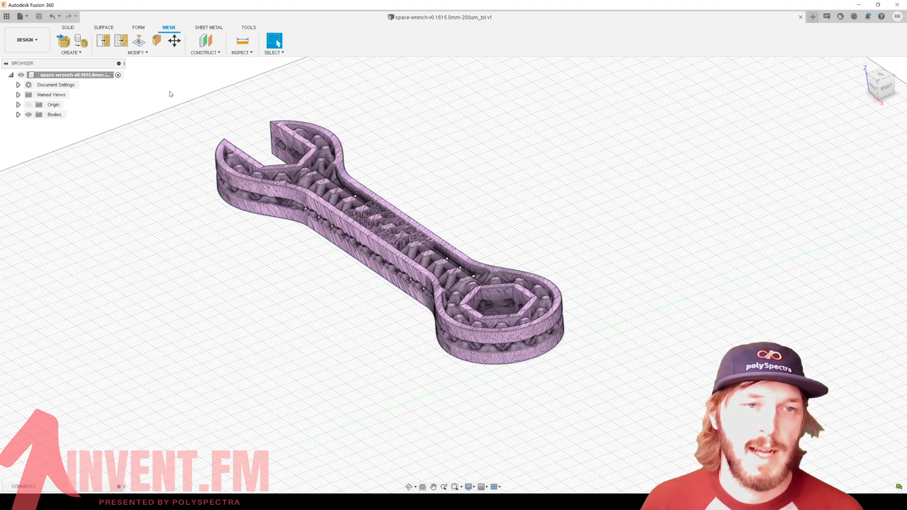
drag(171, 93, 711, 420)
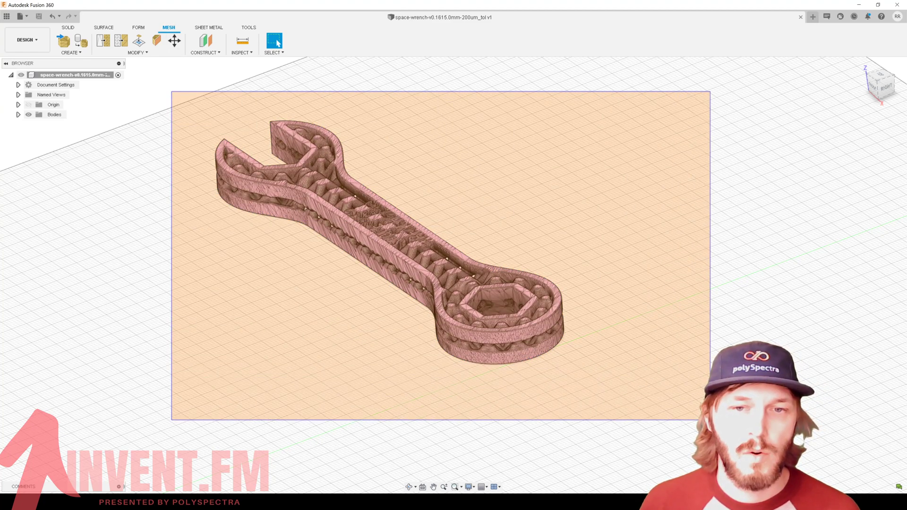
drag(690, 390, 688, 385)
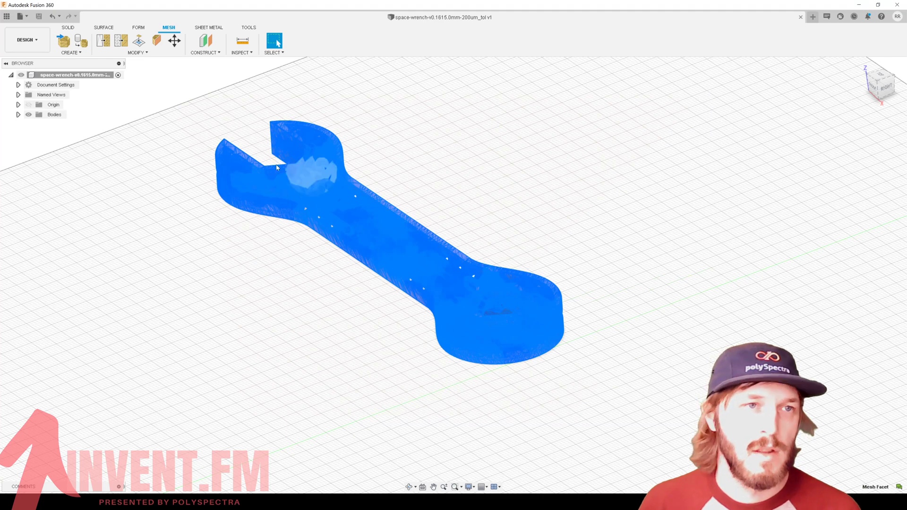
Run Mesh Reduce with an Adaptive face count of 99999 and wait for it to finish
click(121, 42)
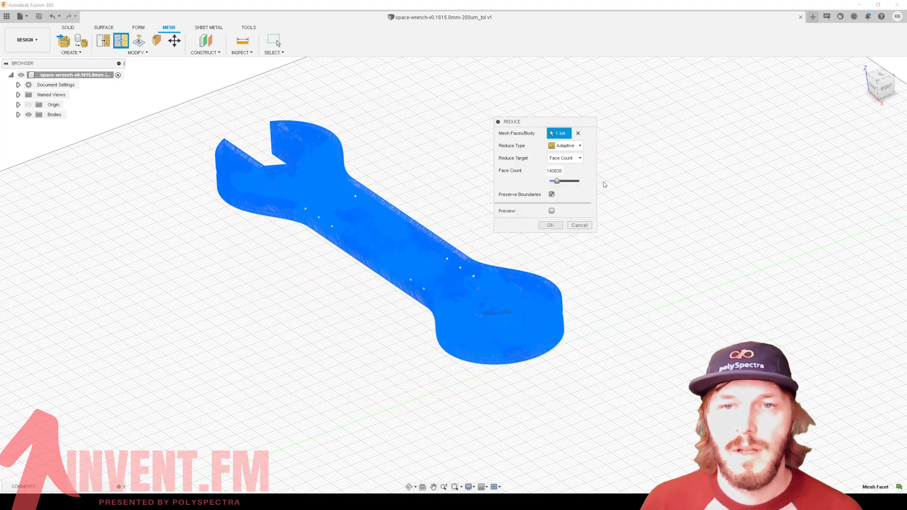
double_click(558, 172)
text(99)
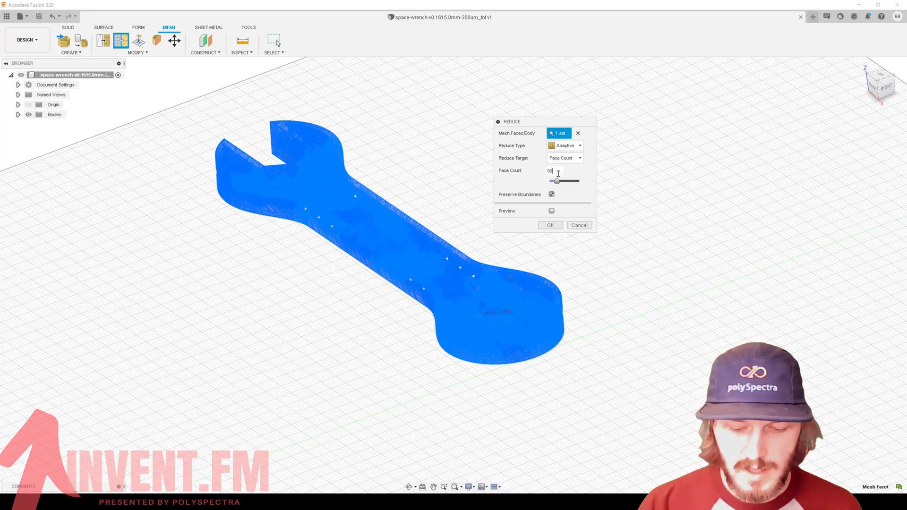
text(999)
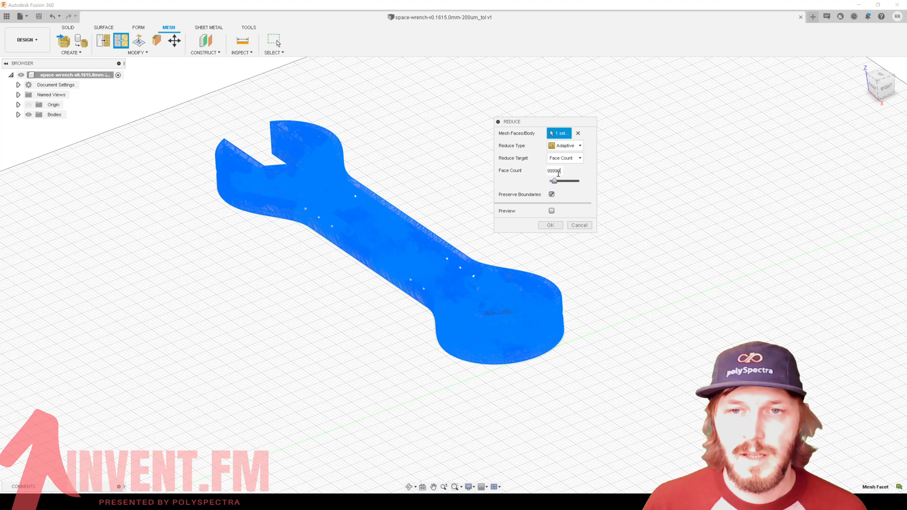
click(579, 221)
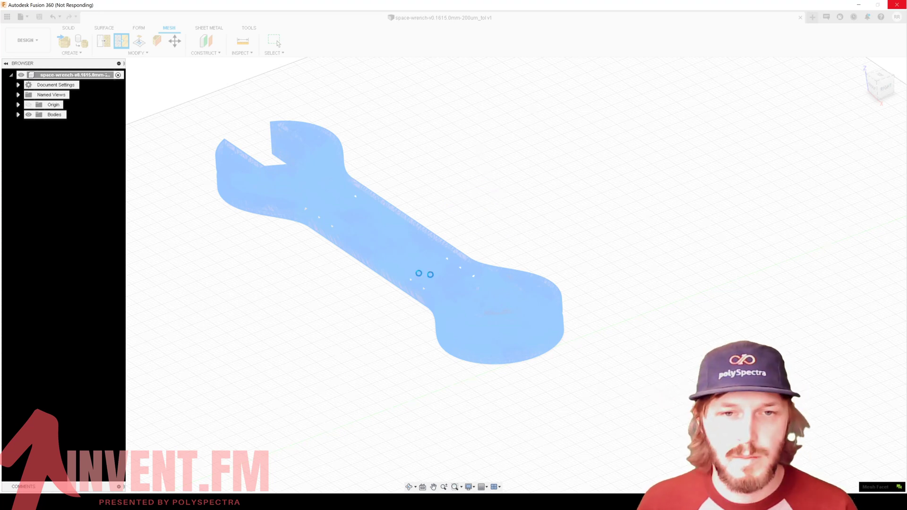
right_click(439, 502)
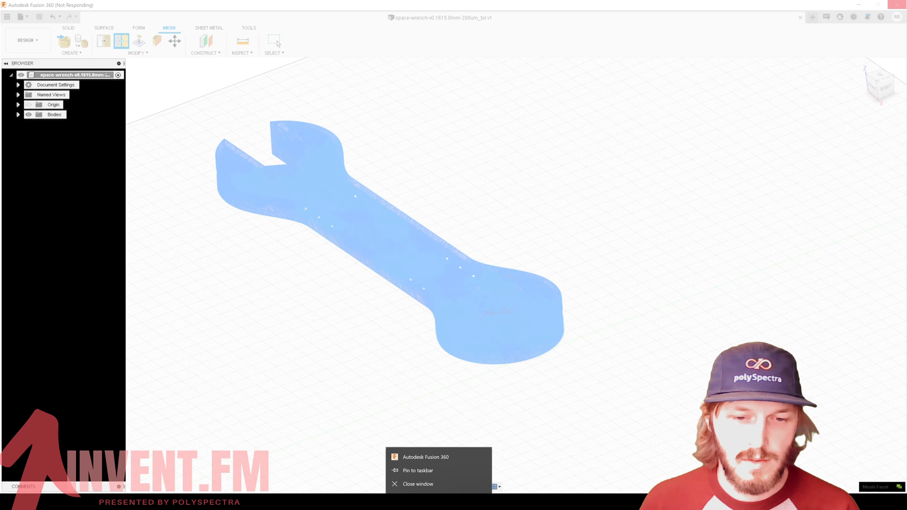
click(444, 425)
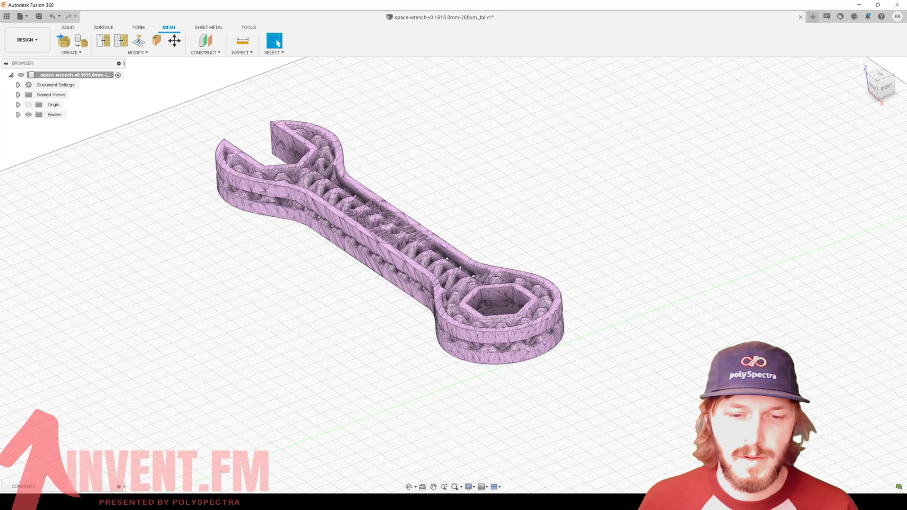
mouse_move(460, 508)
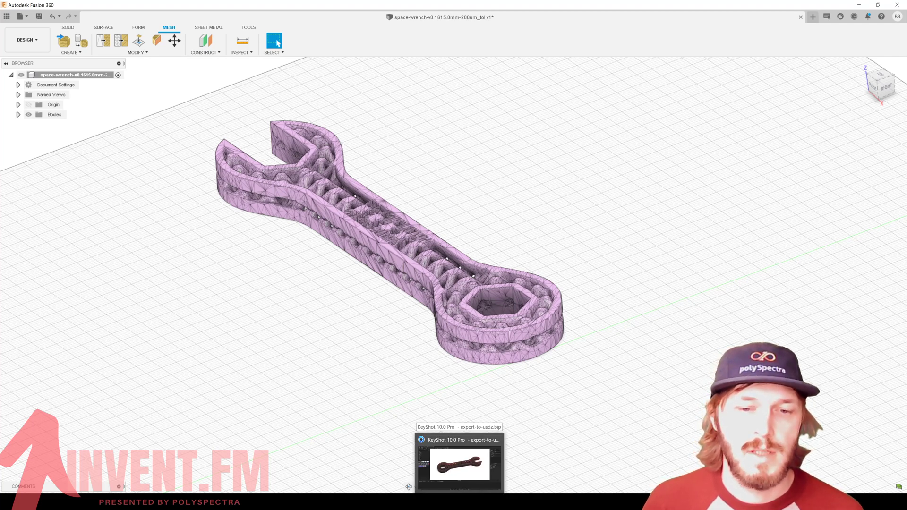
In KeyShot, hide the existing spacewrench model set in the Scene tree
click(459, 463)
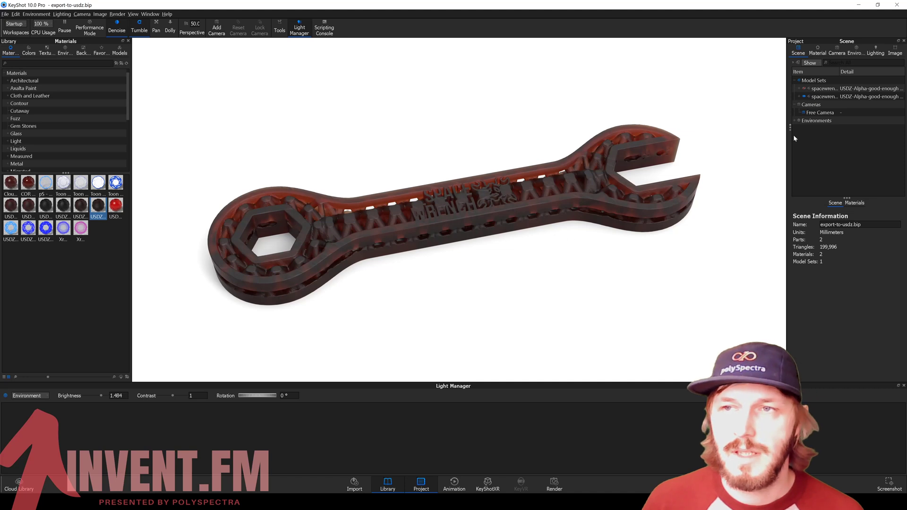
click(805, 98)
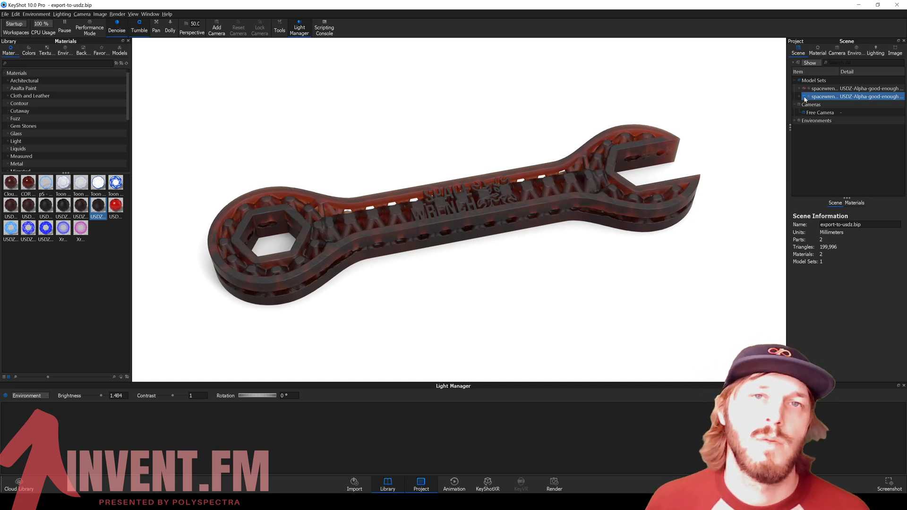
click(699, 225)
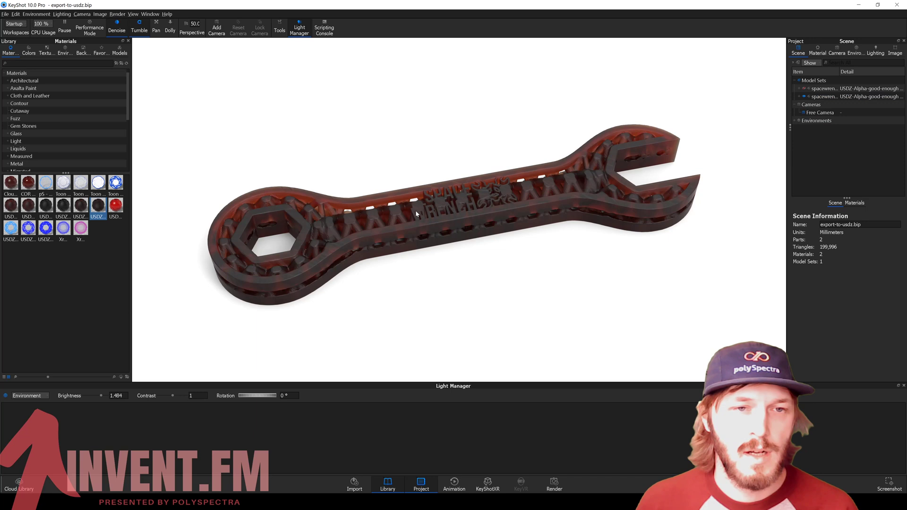
click(806, 97)
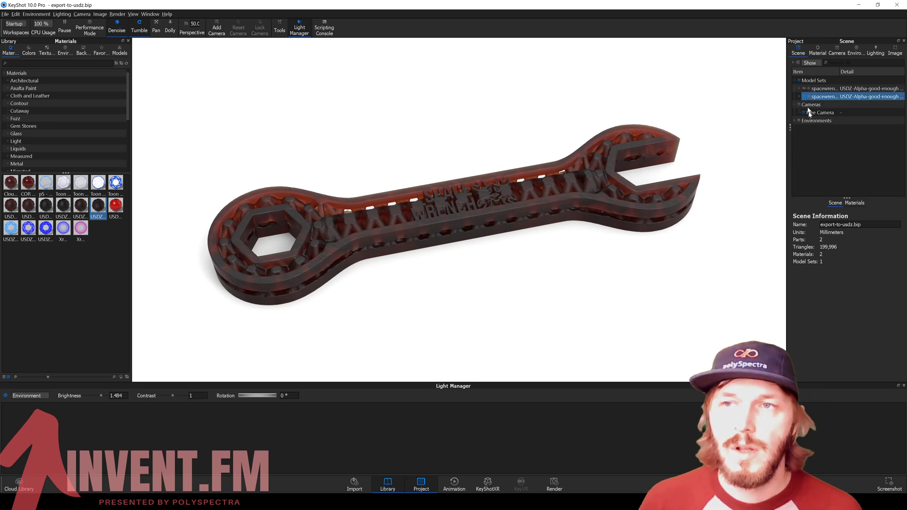
click(716, 154)
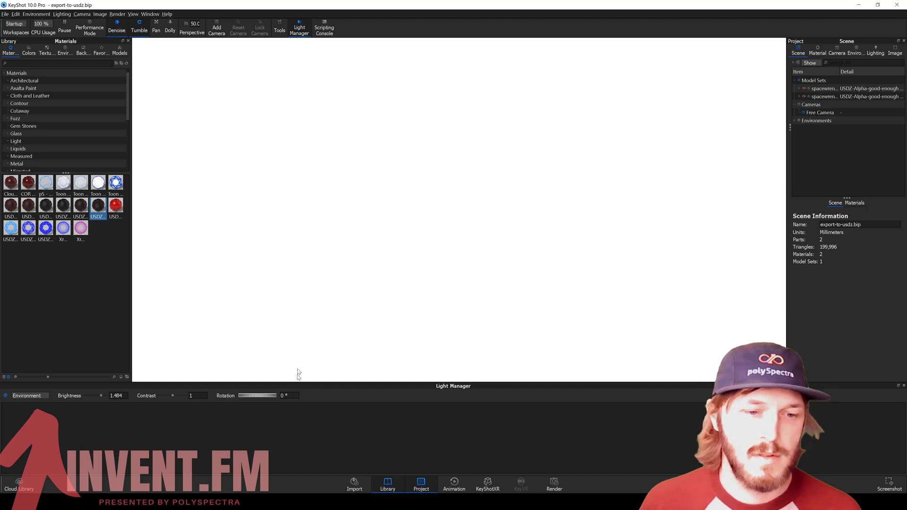
Import spacewrench99999.stl from Explorer and drop the red USDZ material onto the new wrench
key(alt+Tab)
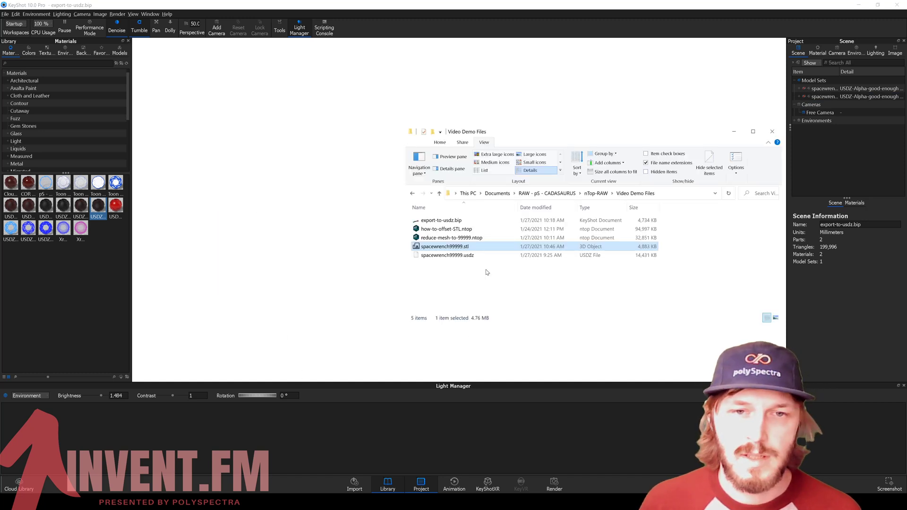
drag(456, 248, 348, 231)
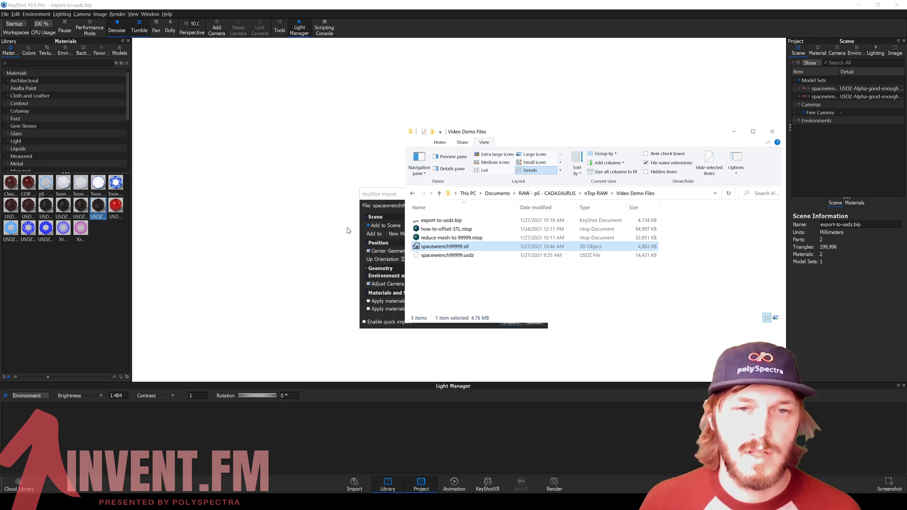
click(513, 322)
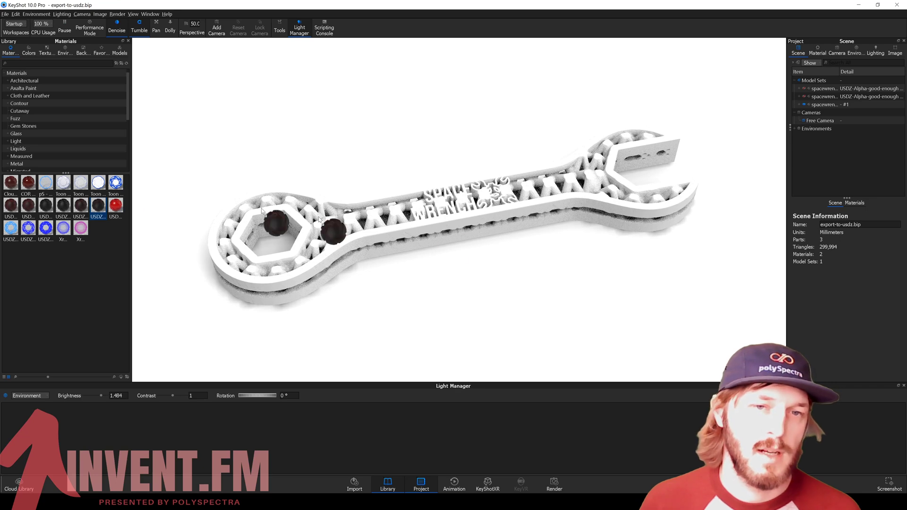
drag(320, 220, 455, 216)
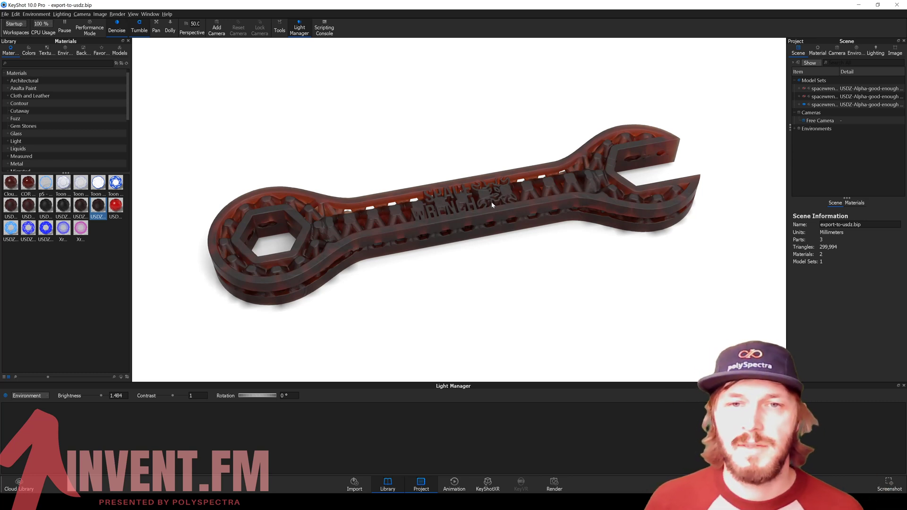
click(4, 13)
mouse_move(80, 105)
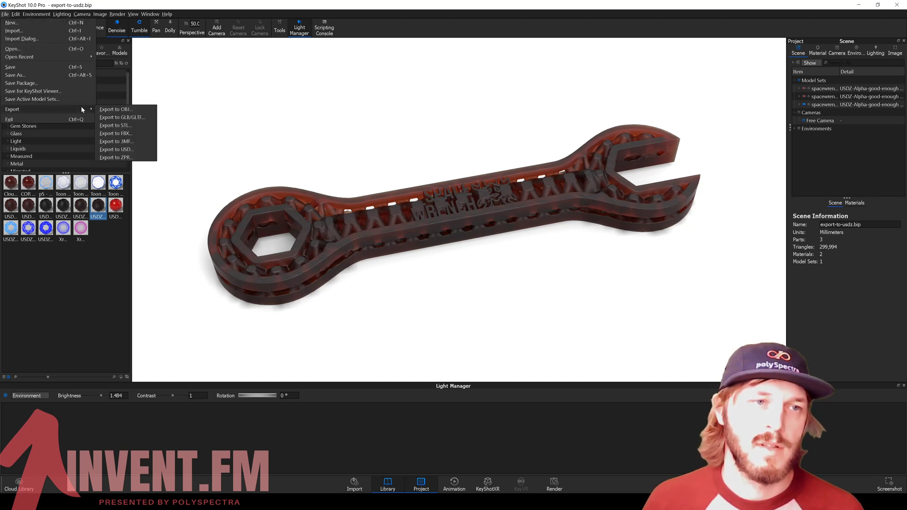
click(150, 149)
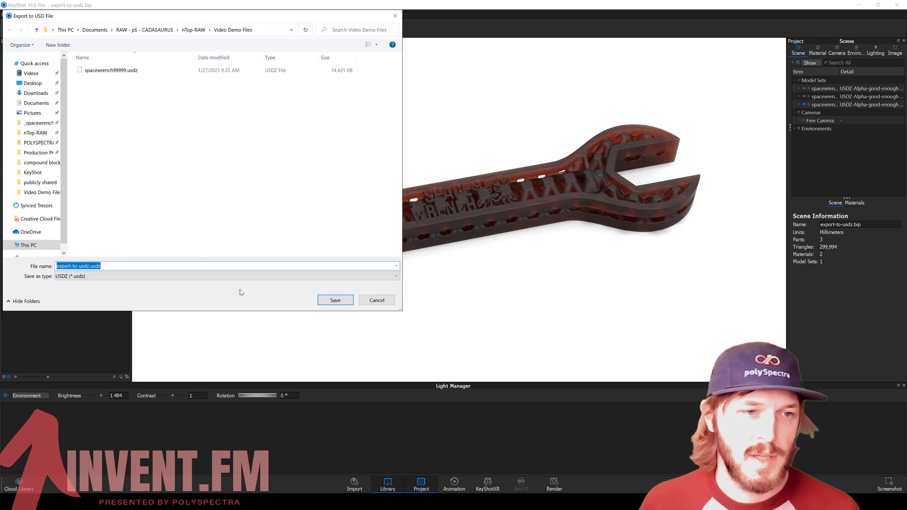
click(347, 302)
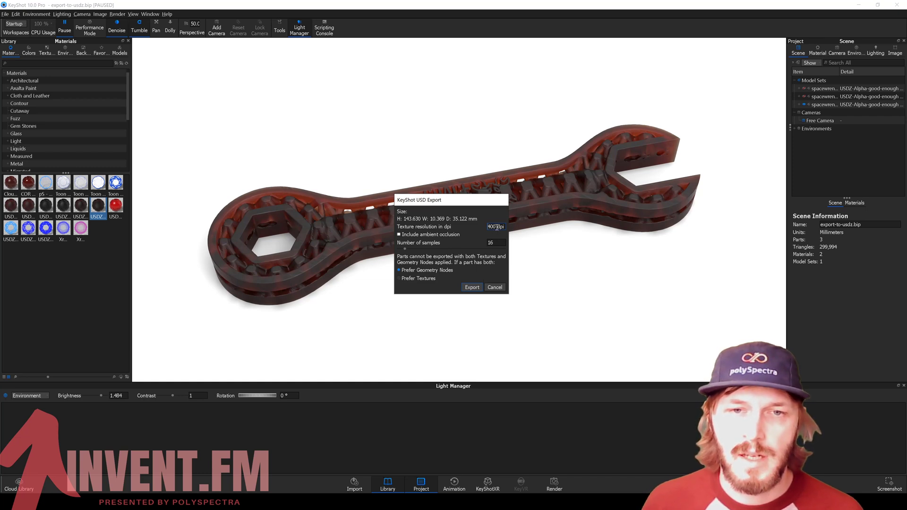
drag(466, 200, 465, 187)
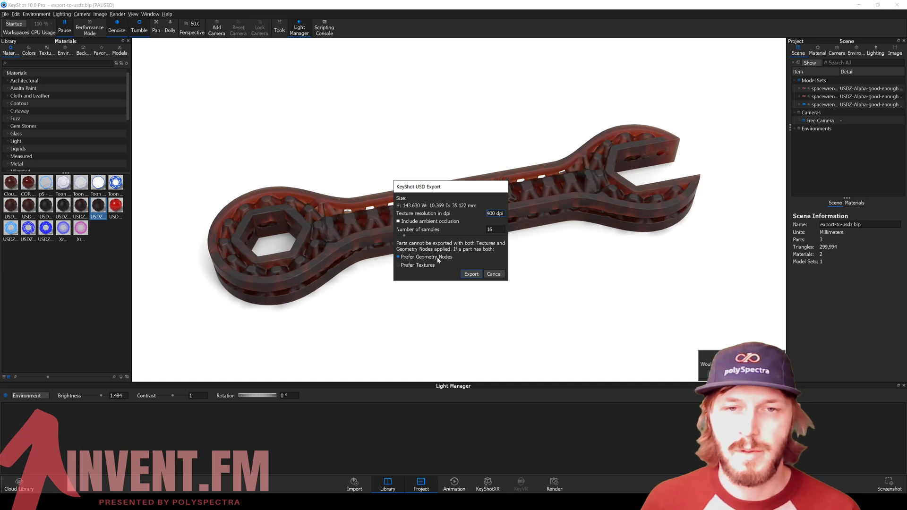
click(399, 265)
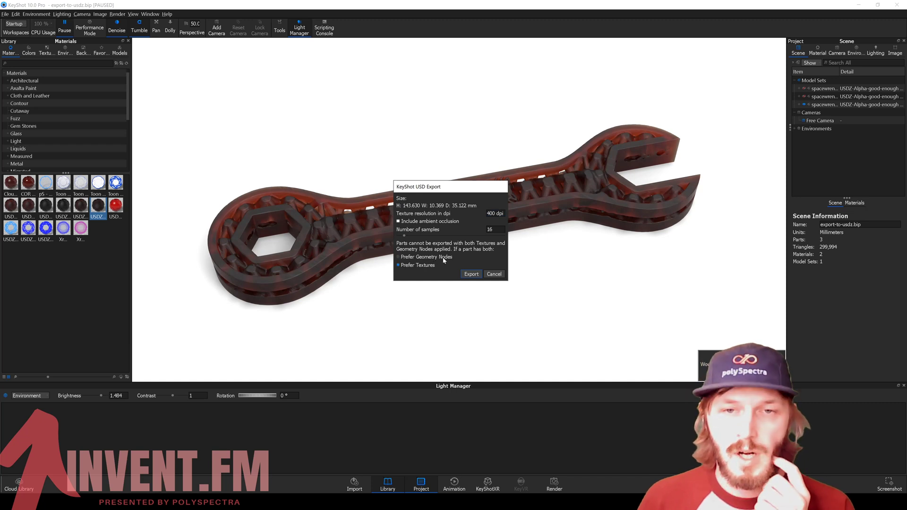
Abandon the USD export and choose Maybe Later on the LonelyScreen trial warning
click(497, 276)
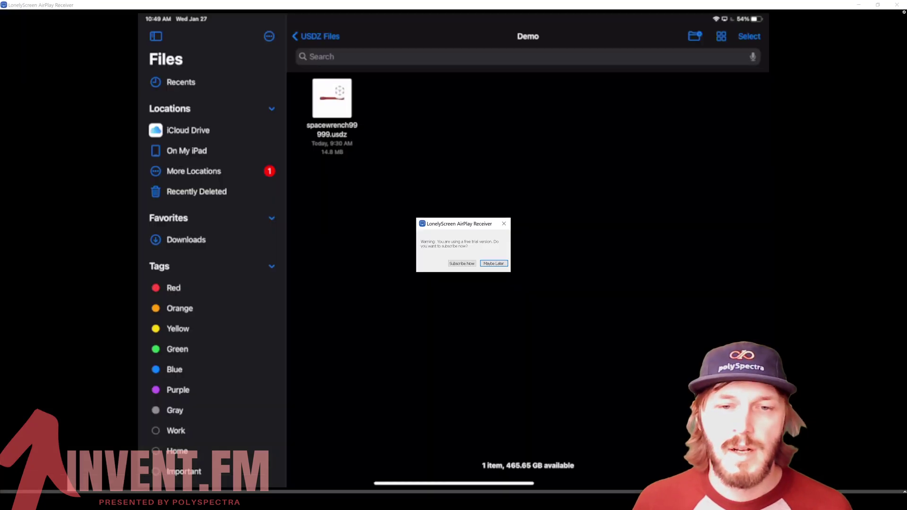
click(494, 263)
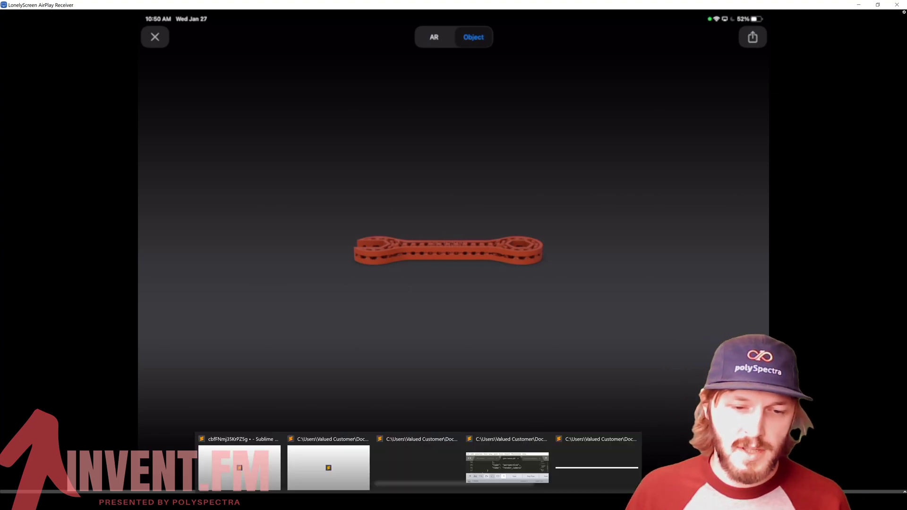
Return to the nTop reduction notebook and orbit the simplified wrench between top-down and tilted views
mouse_move(356, 501)
click(416, 471)
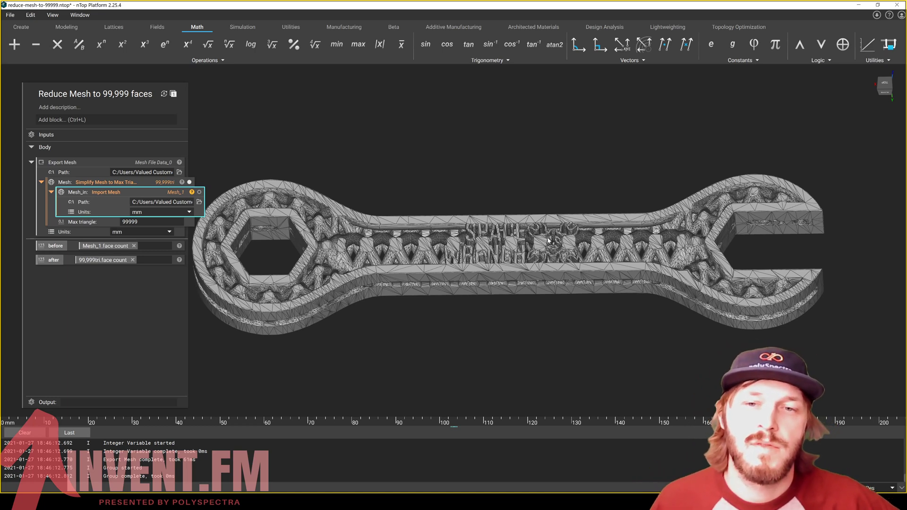
right_drag(558, 225, 582, 266)
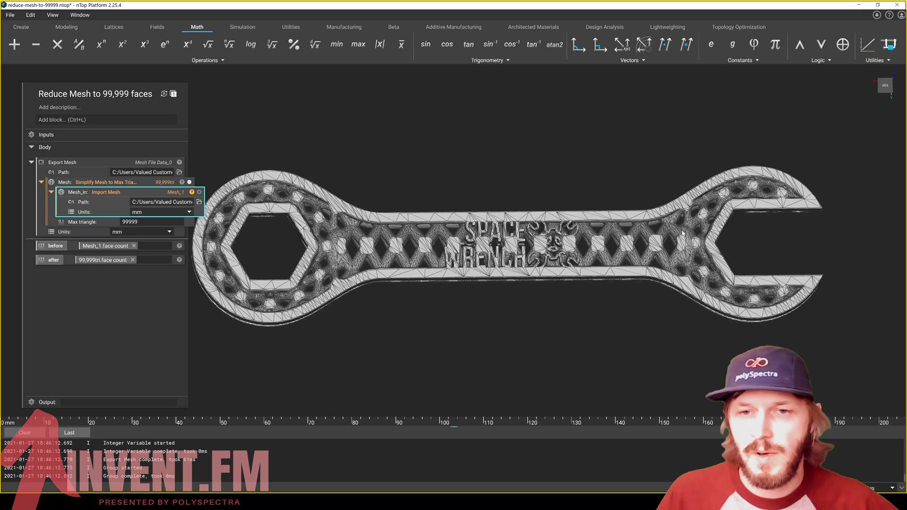
mouse_move(682, 233)
right_down()
mouse_move(665, 257)
mouse_move(688, 238)
right_up()
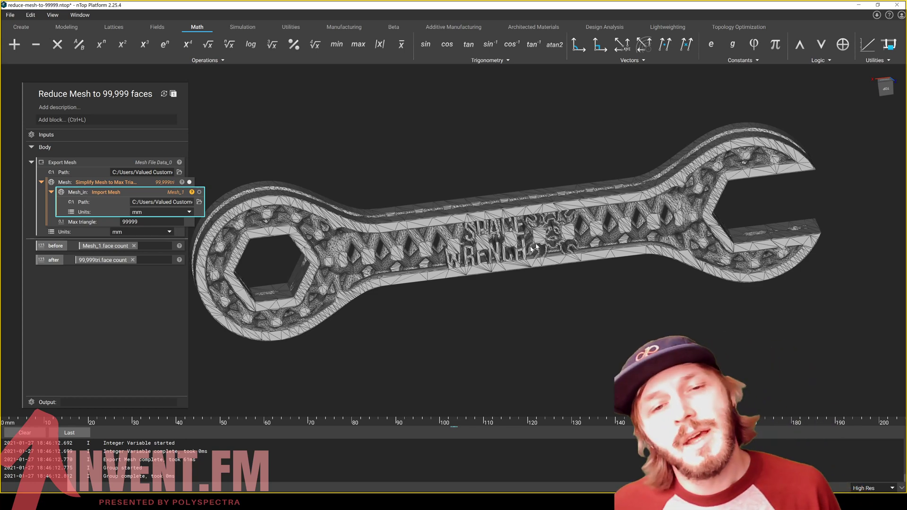
right_drag(689, 236, 519, 287)
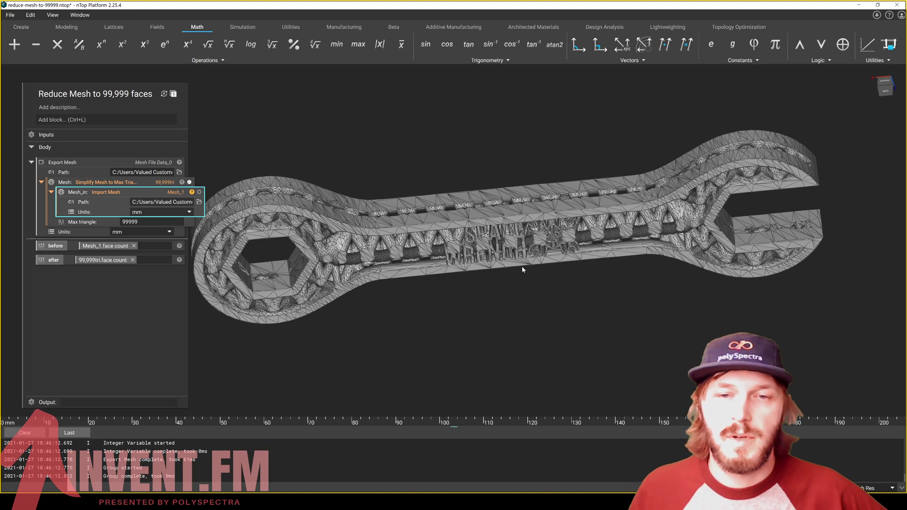
right_drag(507, 268, 500, 195)
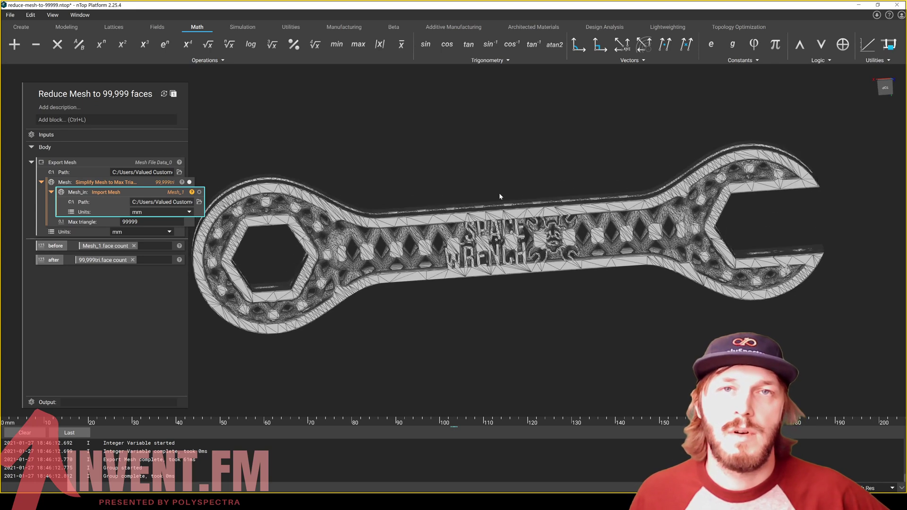